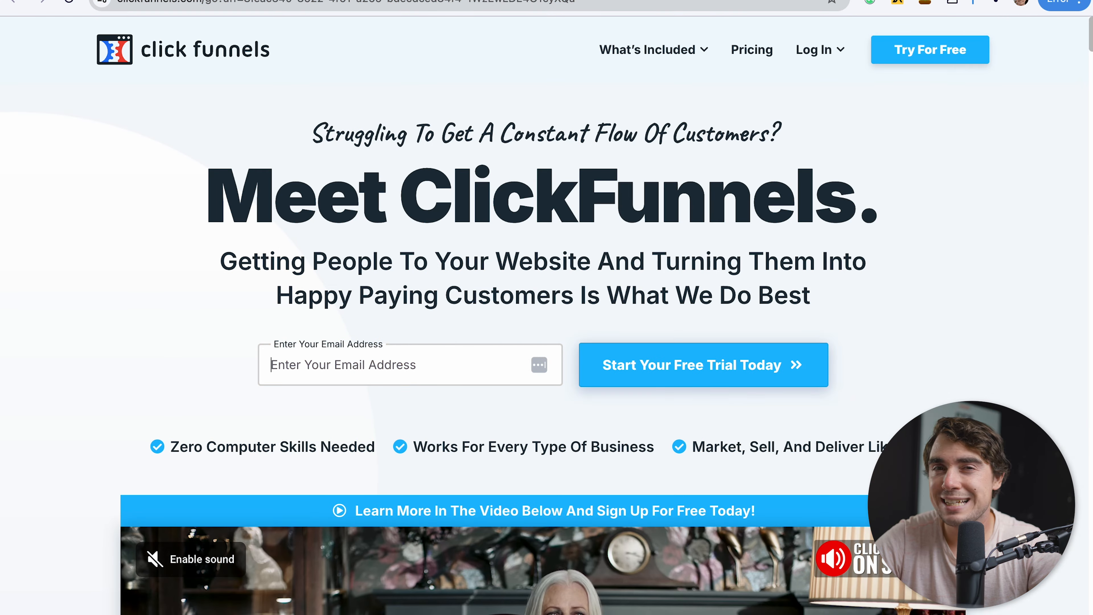
# Enter the sign-up e-mail address on the landing page and start the free trial registration.
pyautogui.write('ru')
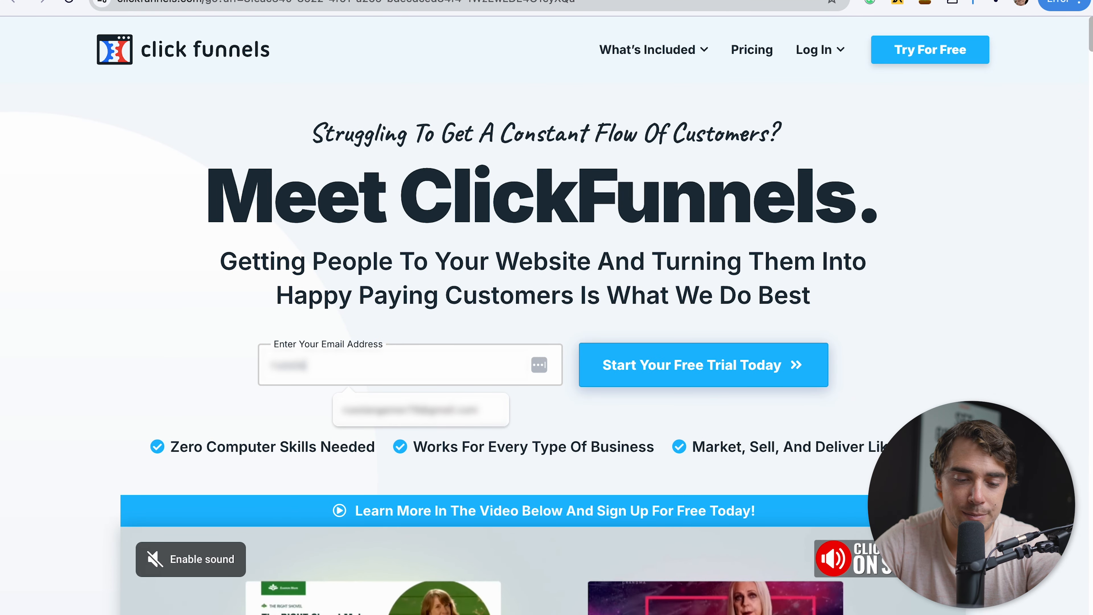
pyautogui.click(377, 424)
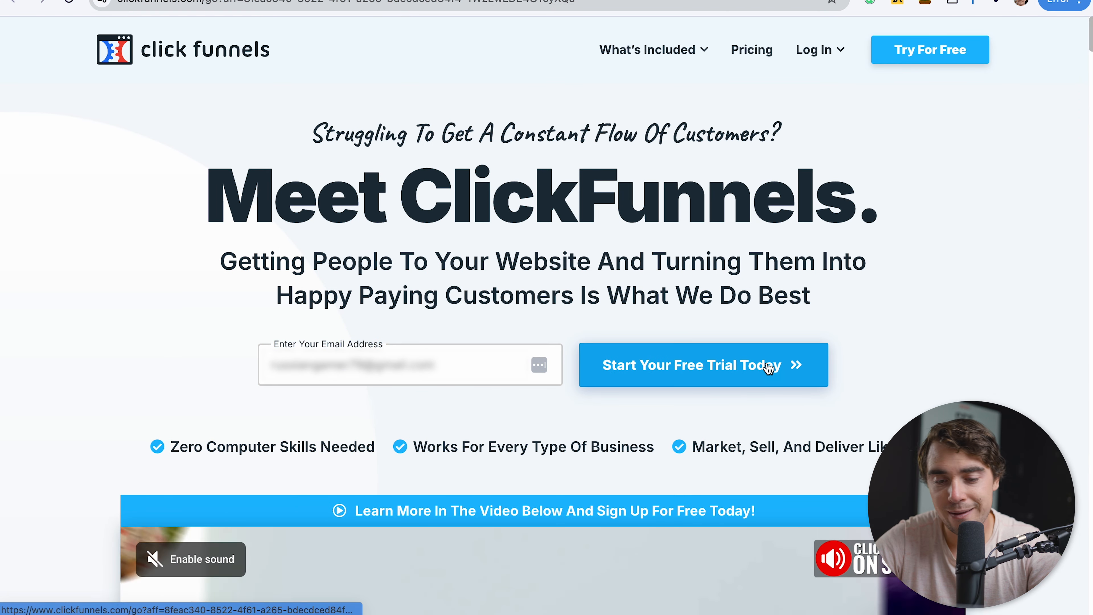
pyautogui.click(744, 364)
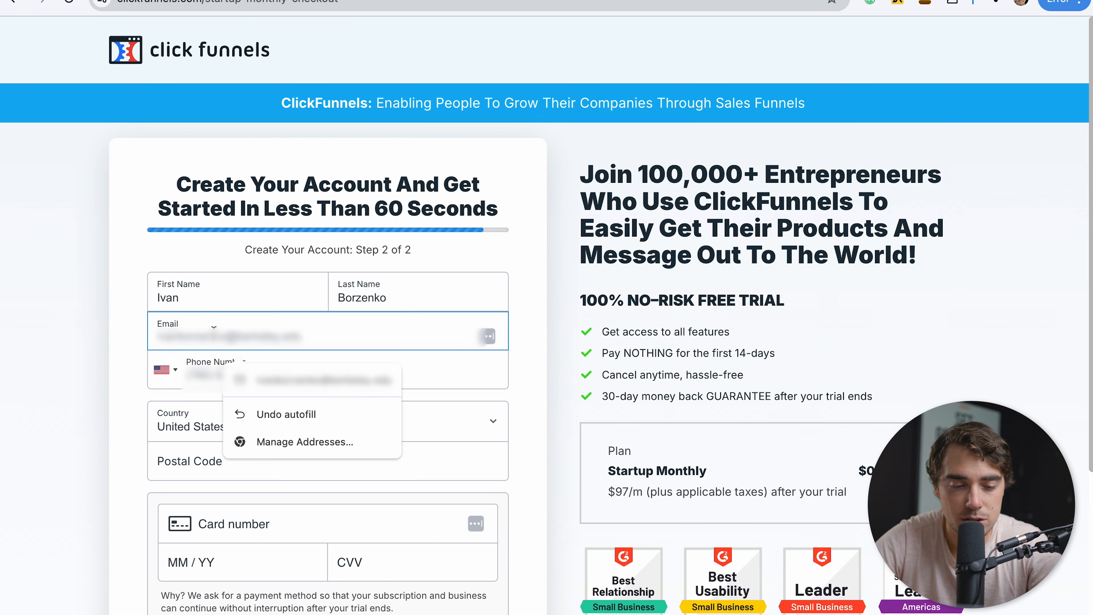
# Fill in the account holder's name, contact details, postal code, card number, expiry and CVV, and submit the free trial form.
pyautogui.press('super+a')
pyautogui.write('rus')
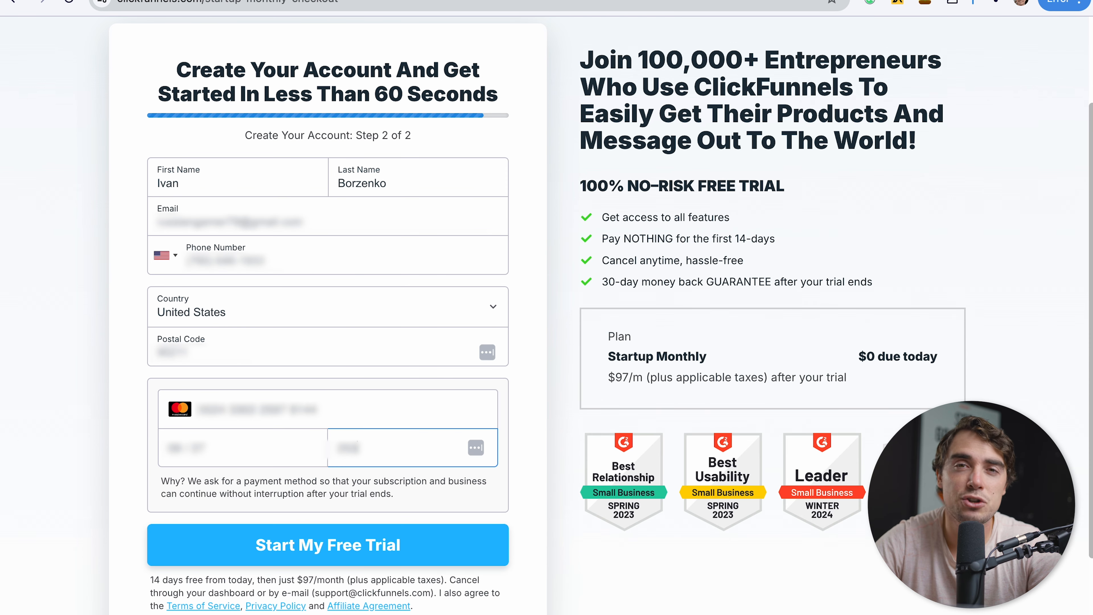
pyautogui.click(278, 559)
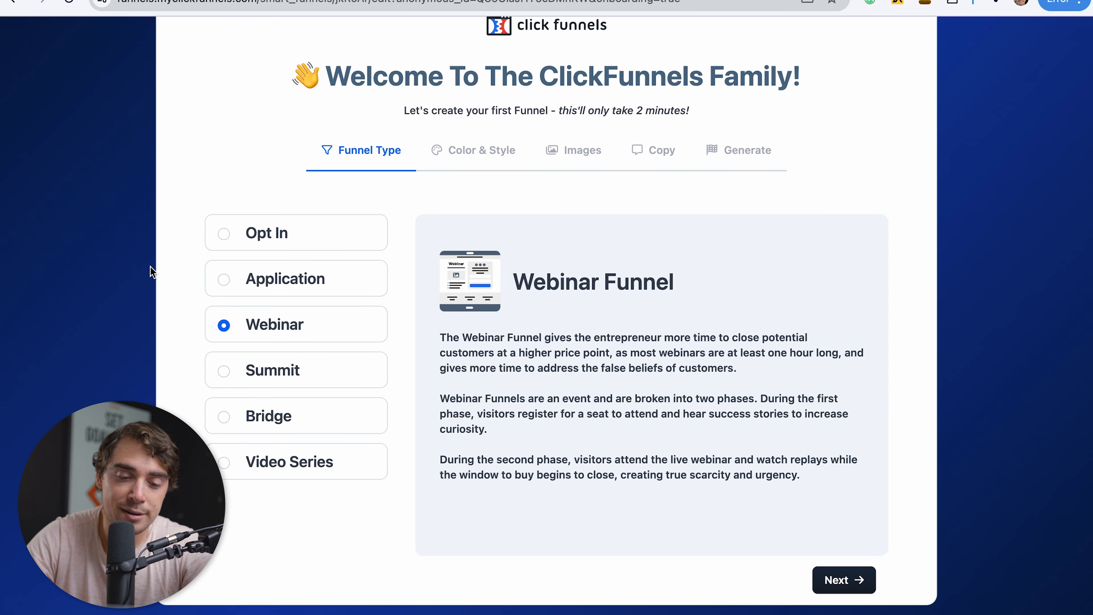
# Choose the Opt In funnel type and keep the default brand color, Blocky style and Isometric 3D images.
pyautogui.click(235, 228)
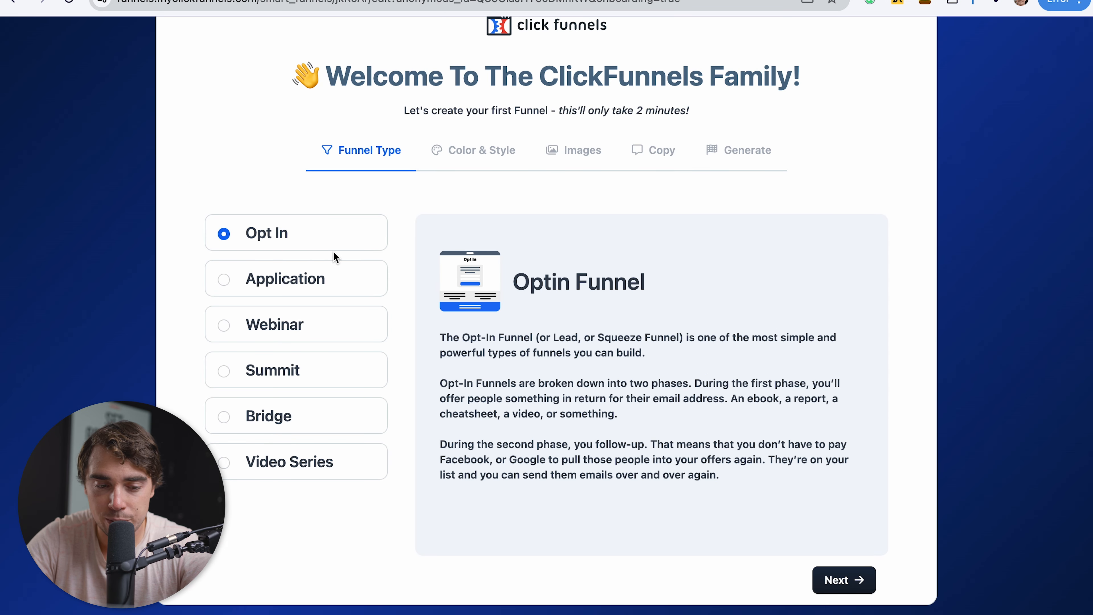
pyautogui.click(844, 580)
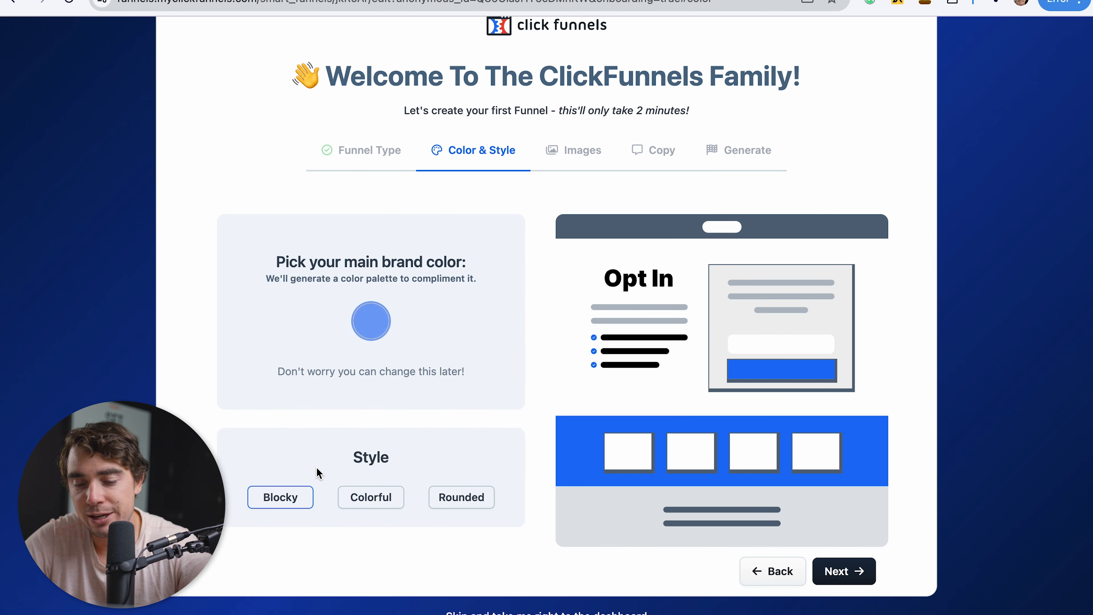
pyautogui.click(842, 578)
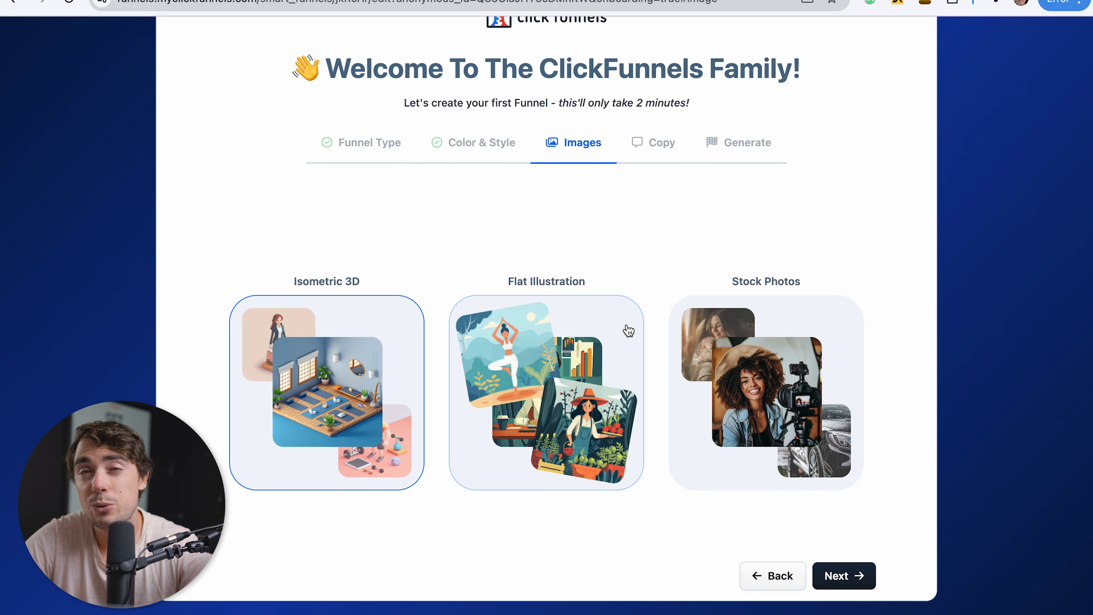
pyautogui.click(843, 576)
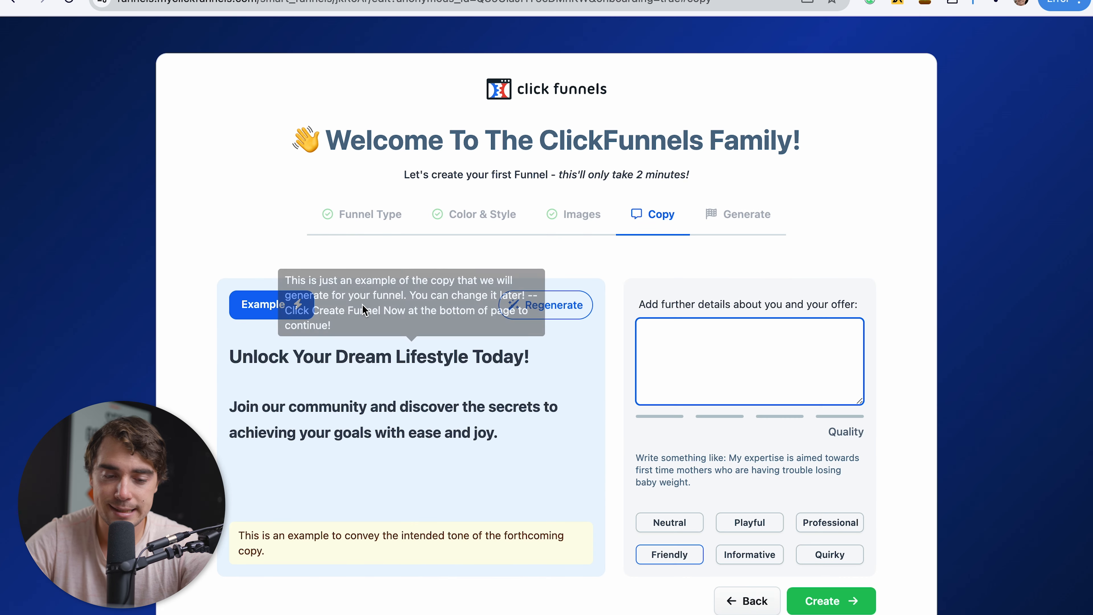
# Describe the offer as "coaching services", regenerate the example copy in the Friendly tone and create the funnel.
pyautogui.scroll(-1, 362, 304)
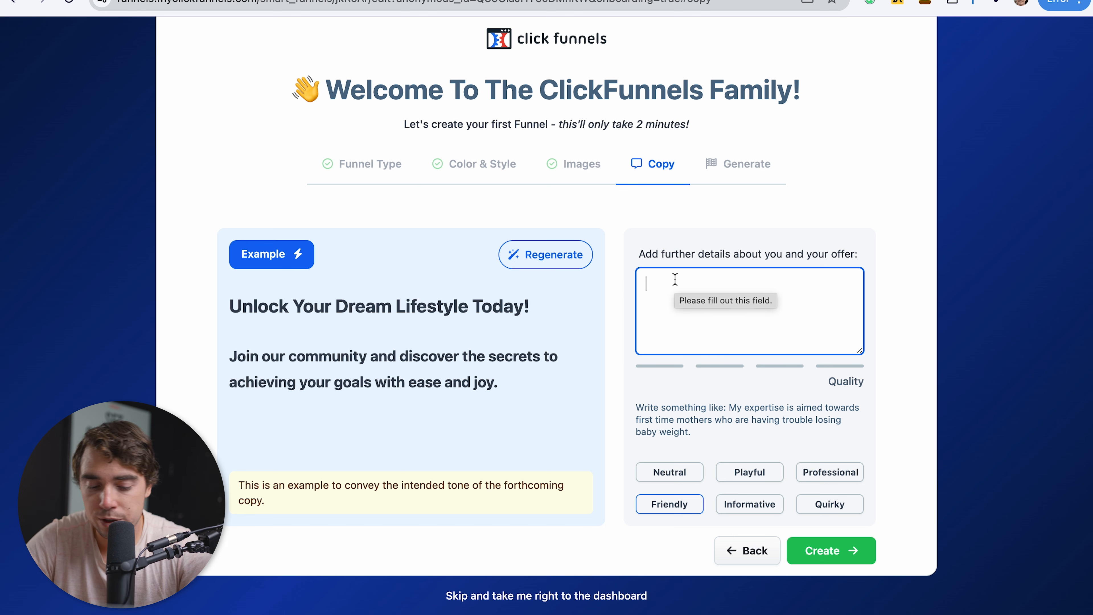
pyautogui.write('coaching services')
pyautogui.click(568, 258)
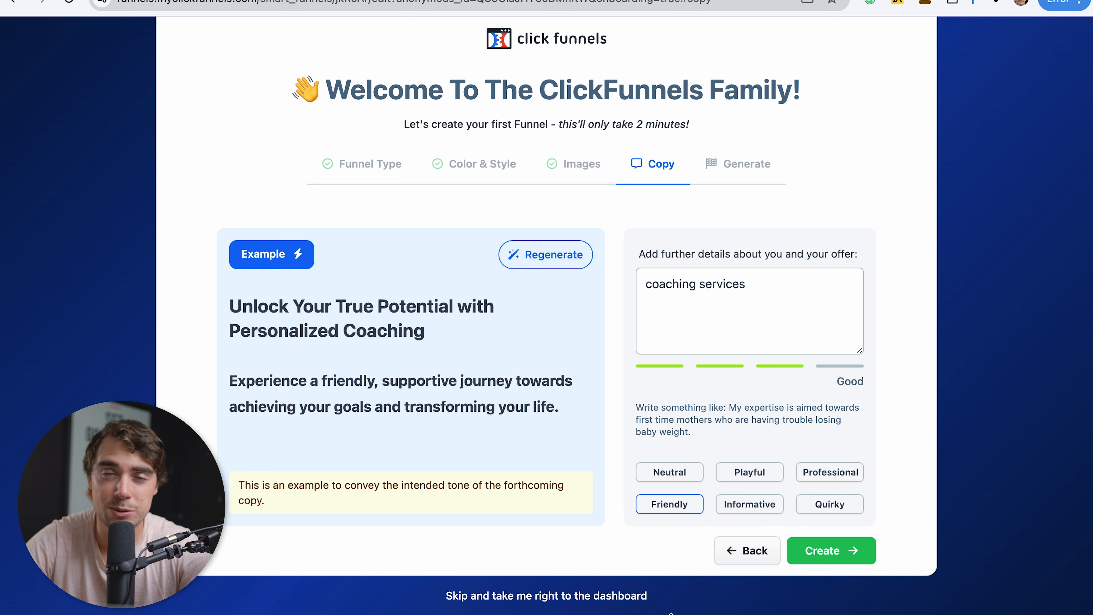
pyautogui.click(850, 550)
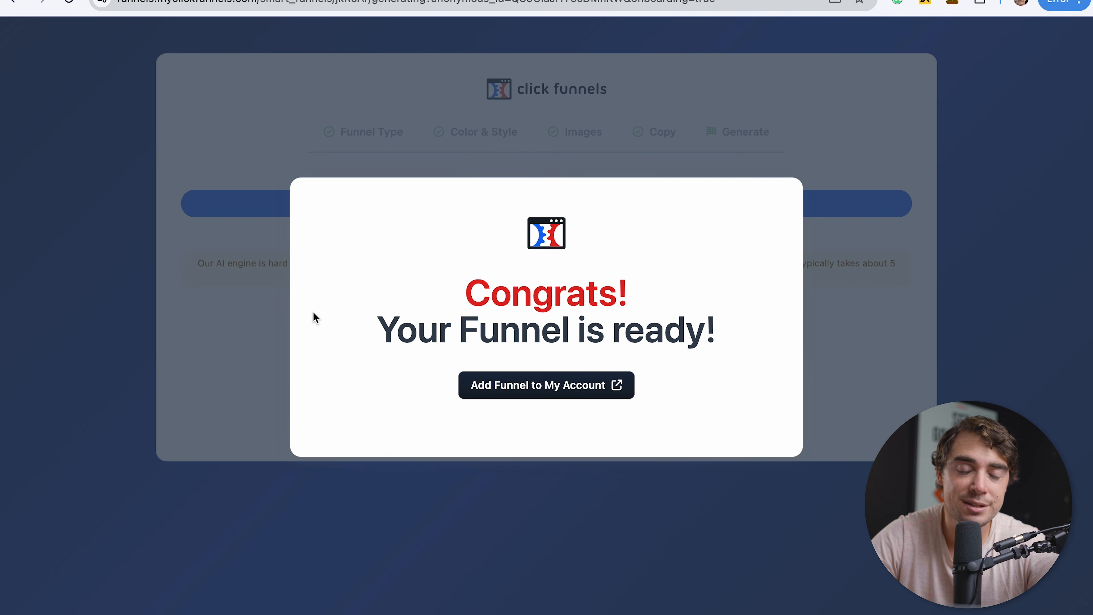
# Add the generated funnel to the account by installing it in the team's workspace, and dismiss the installation dialog.
pyautogui.click(541, 385)
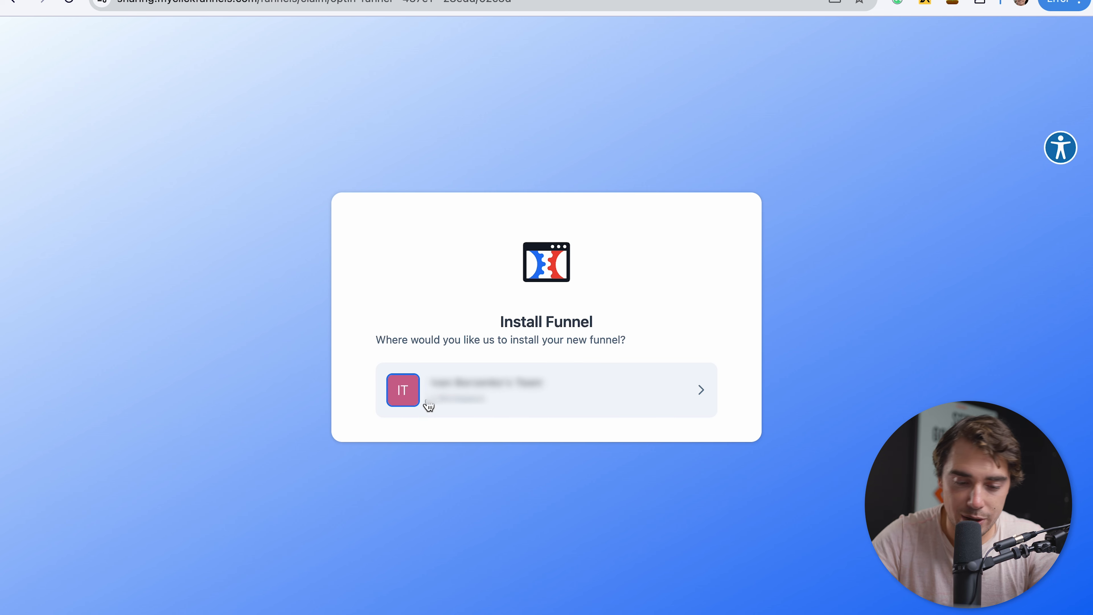
pyautogui.click(495, 400)
pyautogui.click(580, 452)
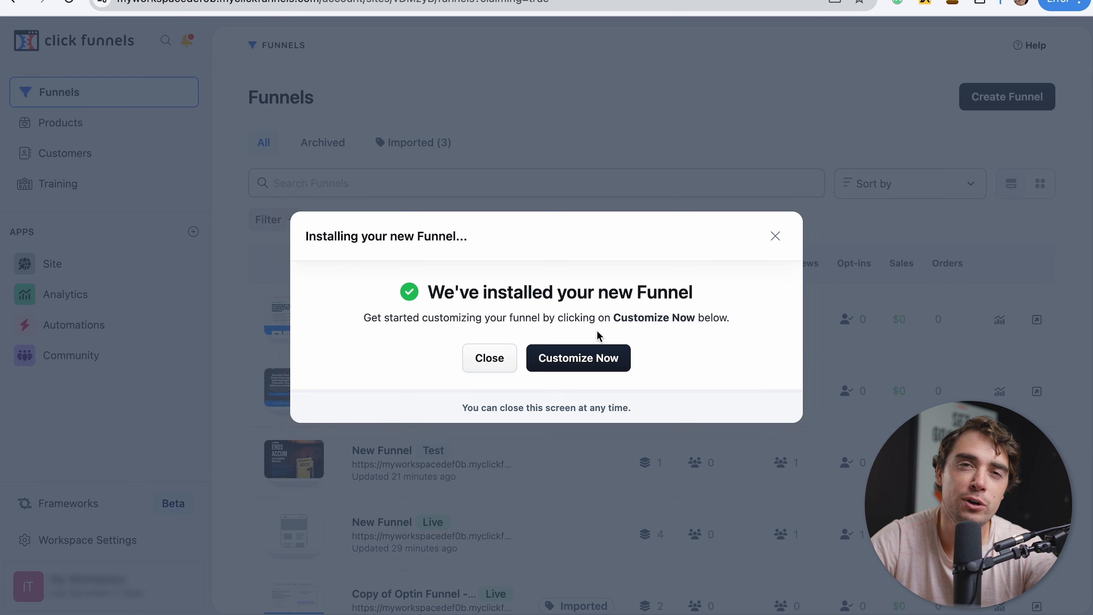
pyautogui.click(490, 358)
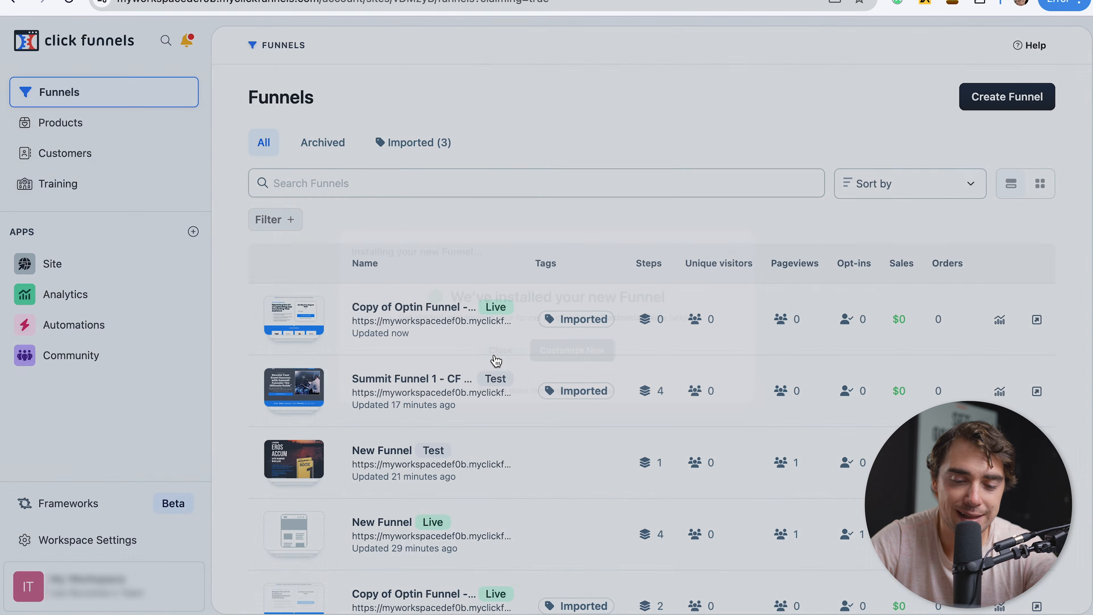
# Create a blank funnel from scratch, keeping the name New Funnel and the path /new-funnel.
pyautogui.click(990, 98)
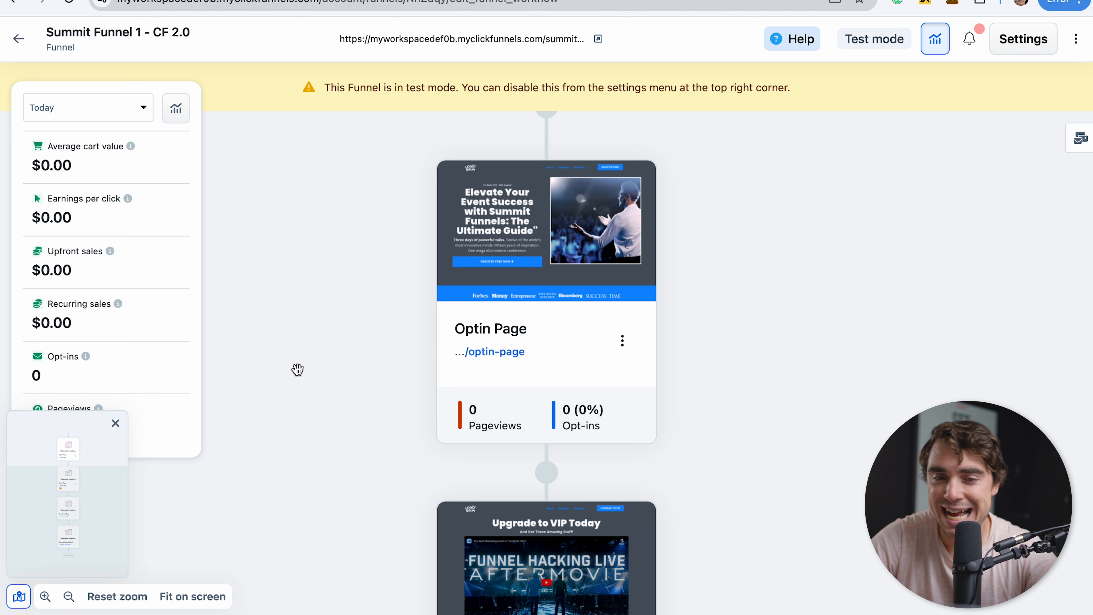
pyautogui.scroll(-5, 297, 369)
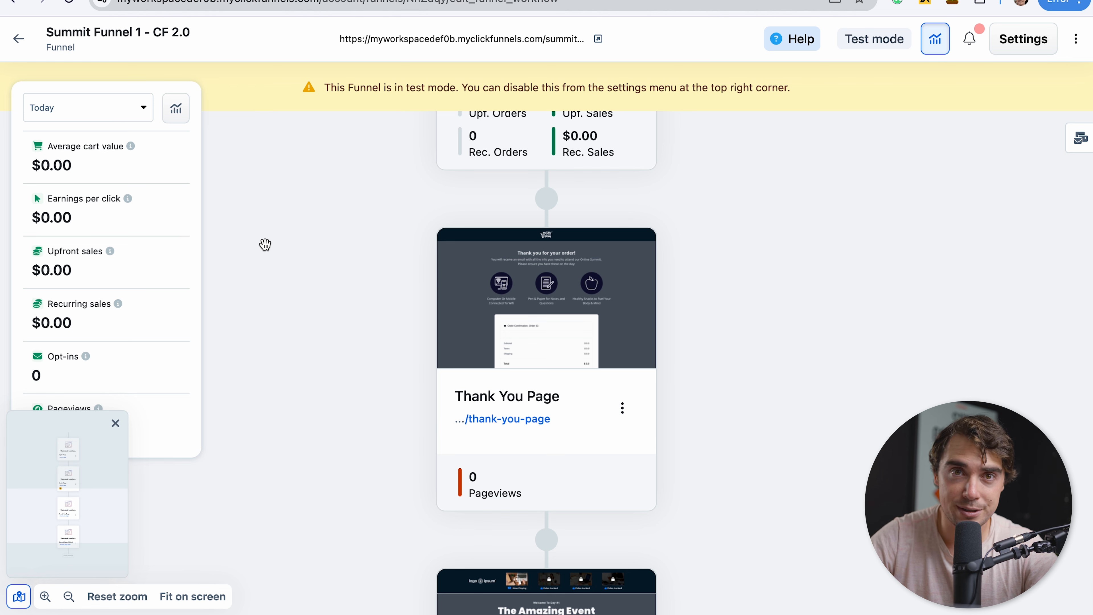
pyautogui.scroll(-8, 239, 311)
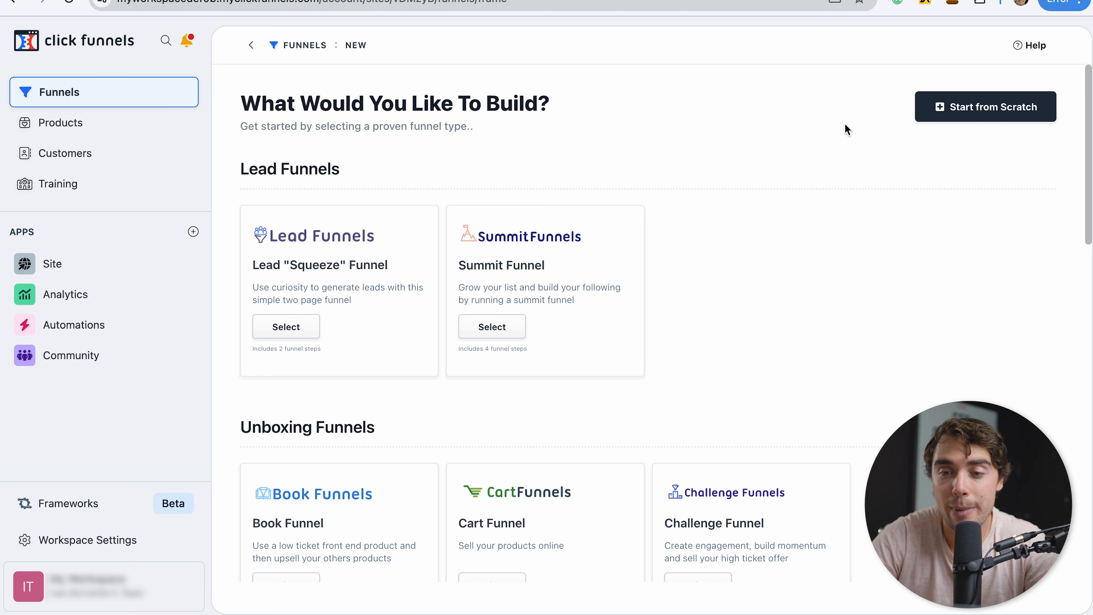
pyautogui.click(976, 106)
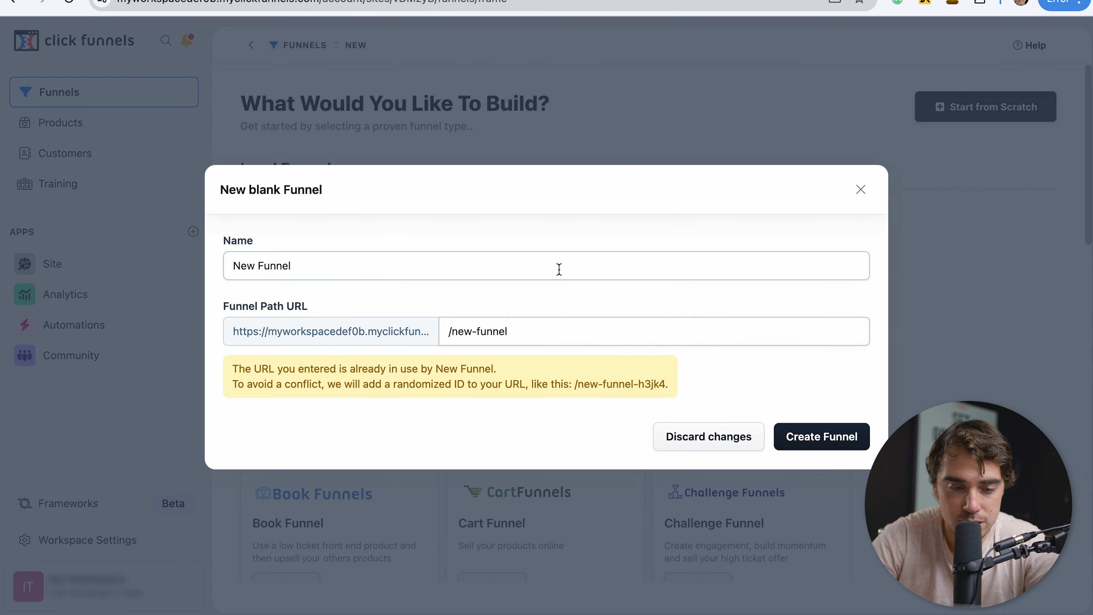
pyautogui.click(804, 440)
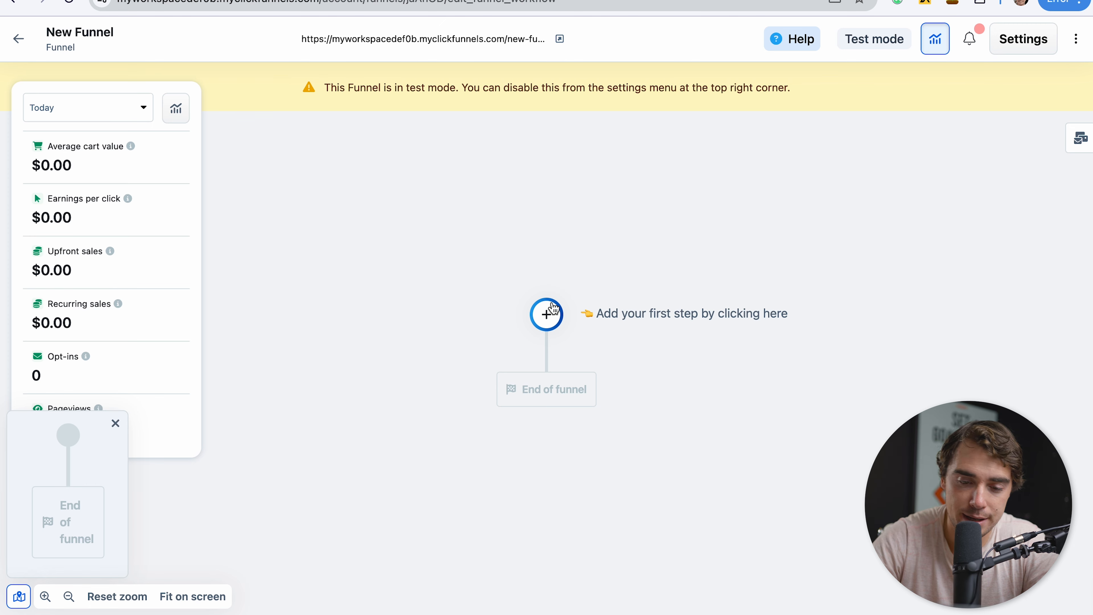
# Add the Earthy Brown Company Page opt-in template as the funnel's first step.
pyautogui.click(546, 314)
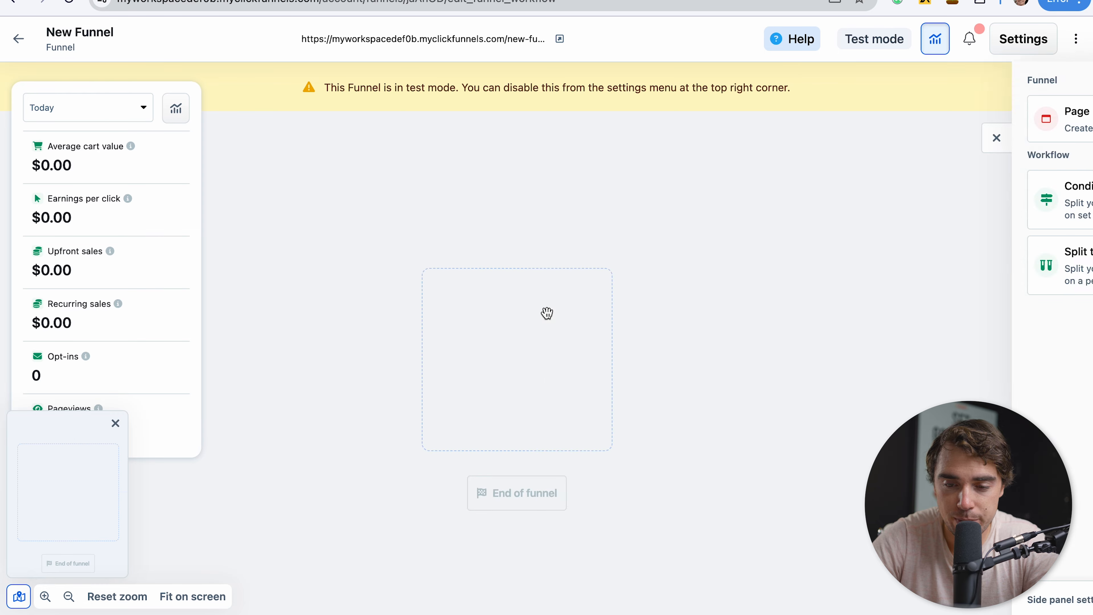
pyautogui.click(887, 119)
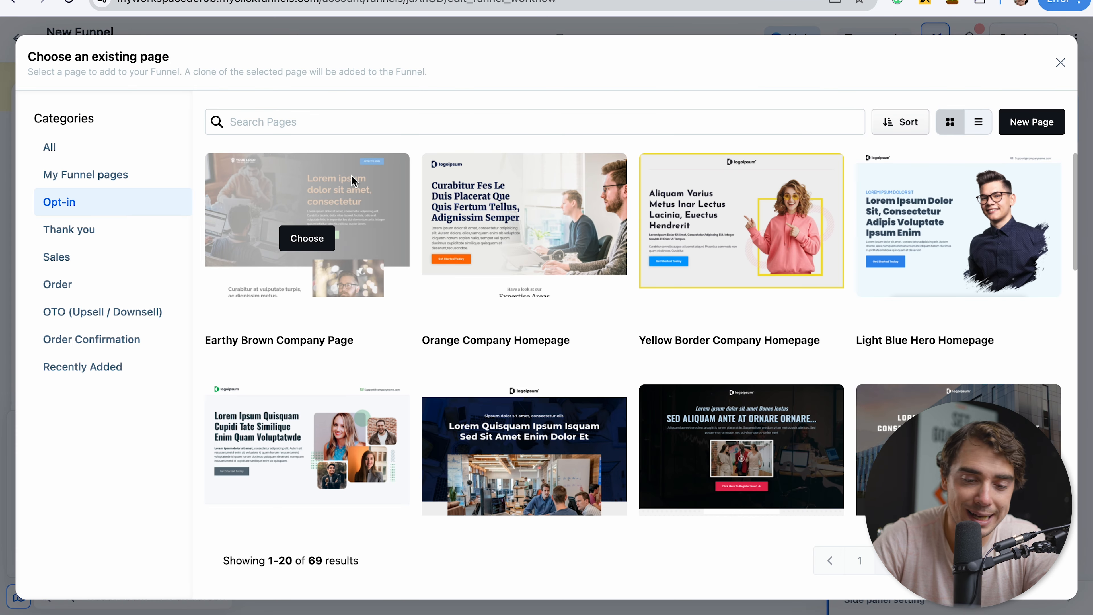
pyautogui.click(304, 249)
pyautogui.click(481, 567)
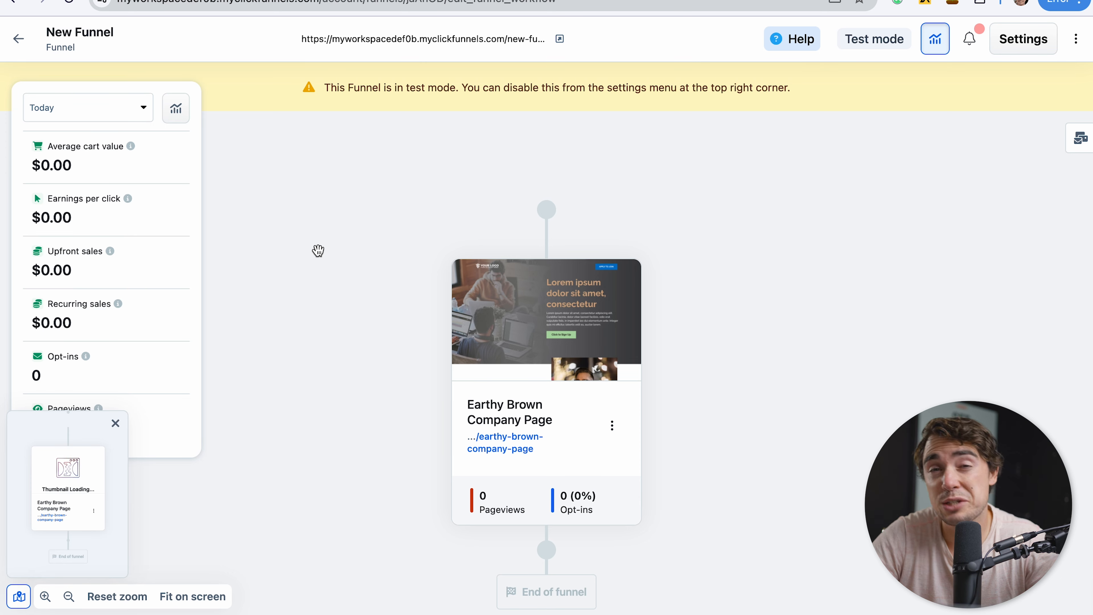
# Open the Earthy Brown Company Page in the editor and examine its layout, section library and the sign-up button's on-click action options.
pyautogui.moveTo(526, 318)
pyautogui.click(523, 303)
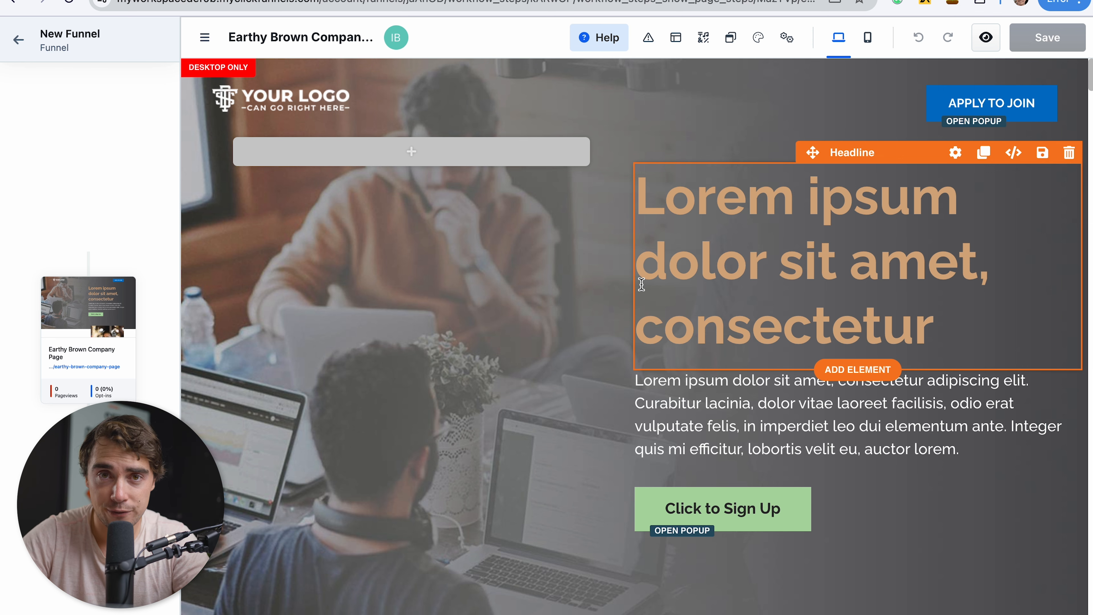
pyautogui.click(677, 37)
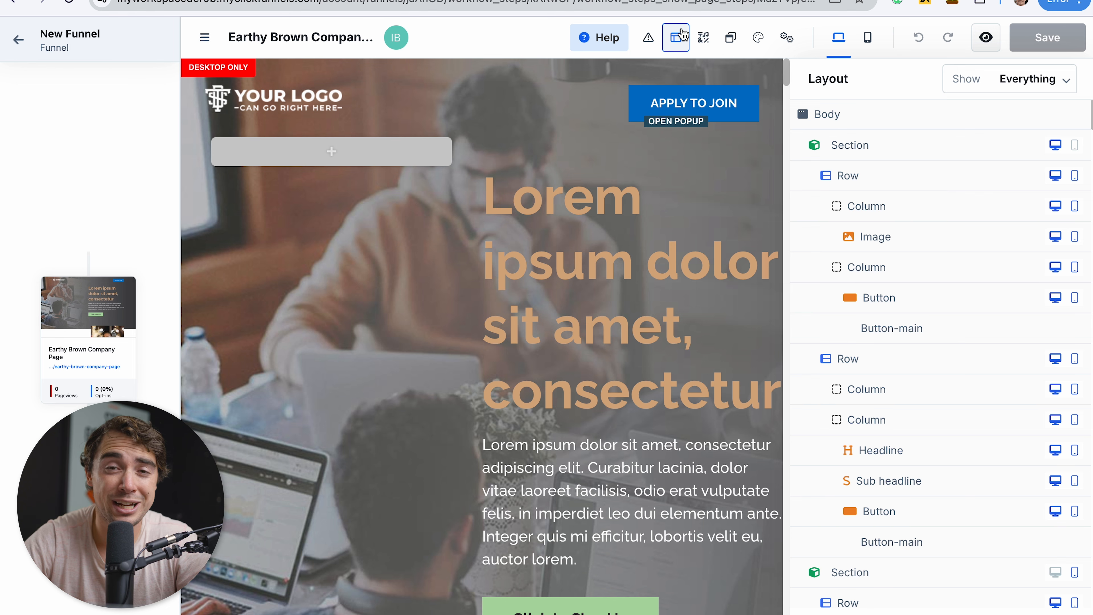
pyautogui.click(701, 41)
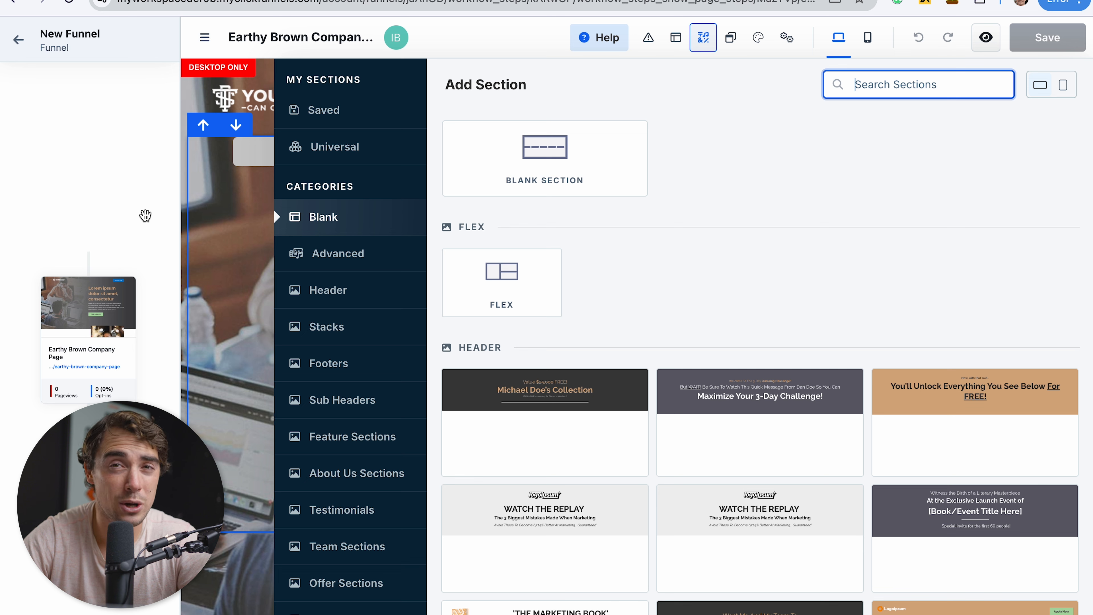
pyautogui.click(785, 40)
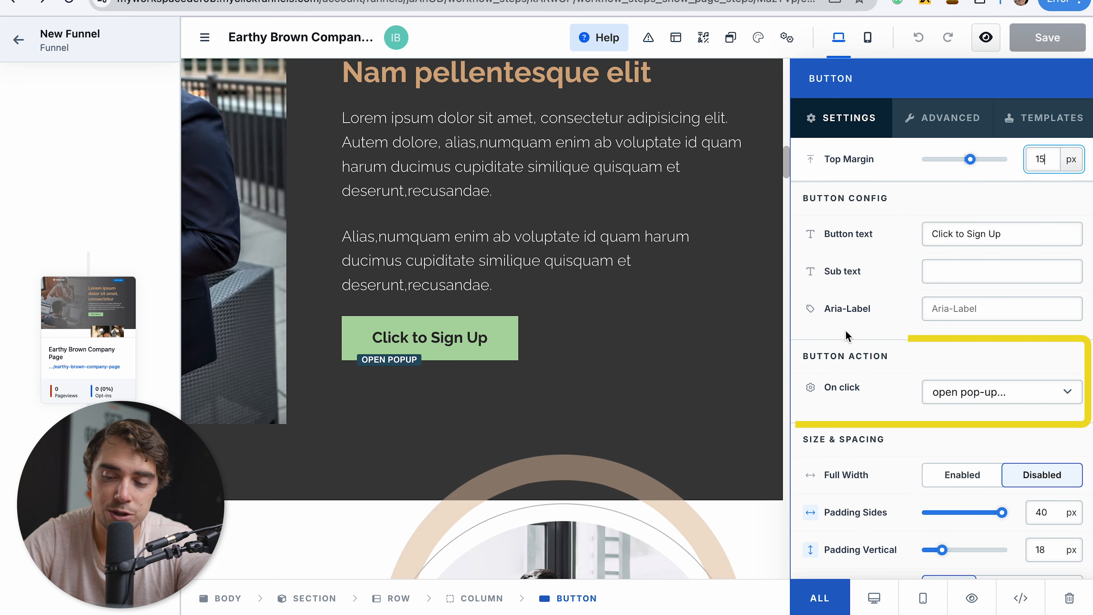
pyautogui.click(953, 396)
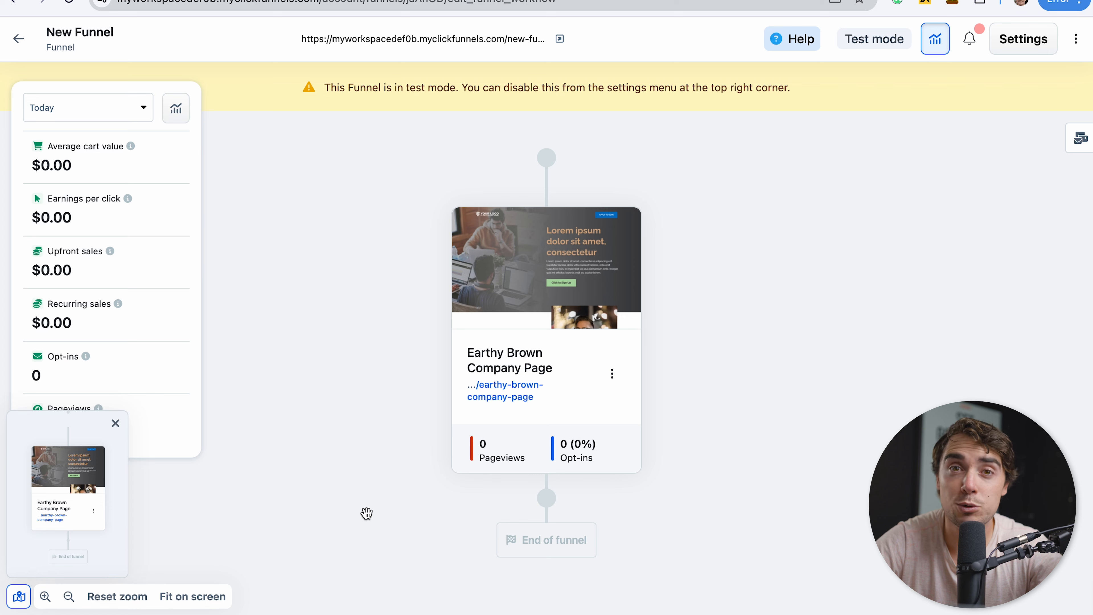
# Add the Masterclass 2 Step Pop-Up order page after the Earthy Brown Company Page.
pyautogui.click(545, 499)
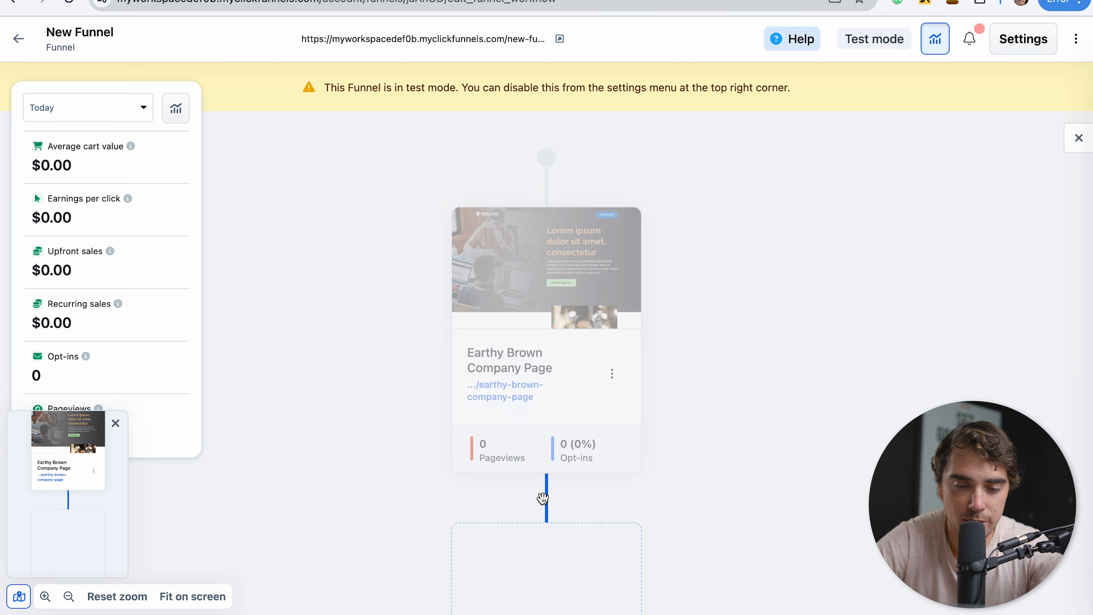
pyautogui.click(902, 127)
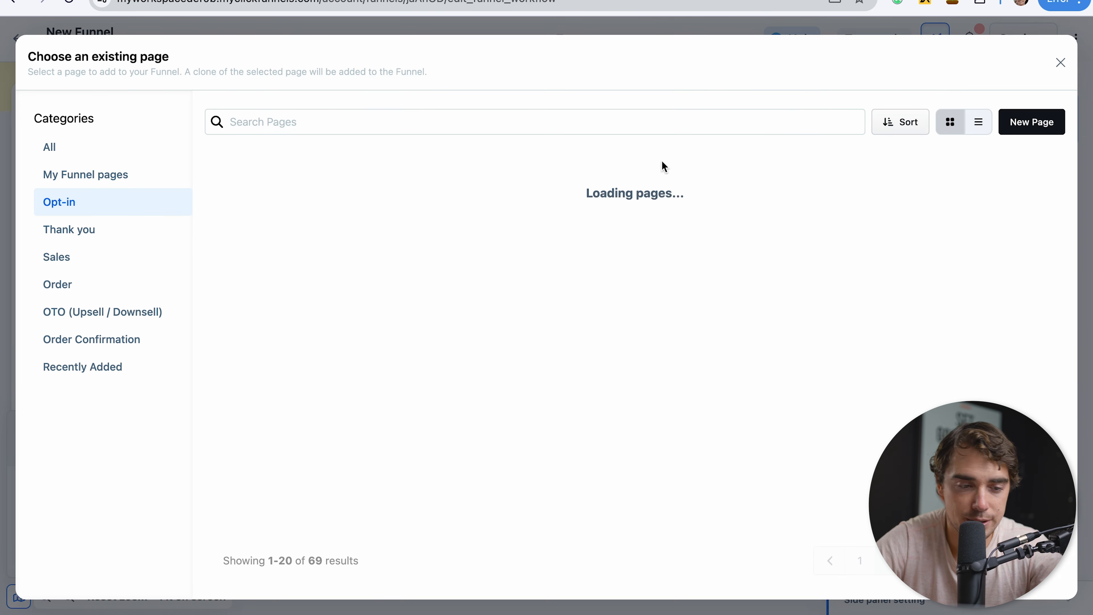
pyautogui.click(62, 288)
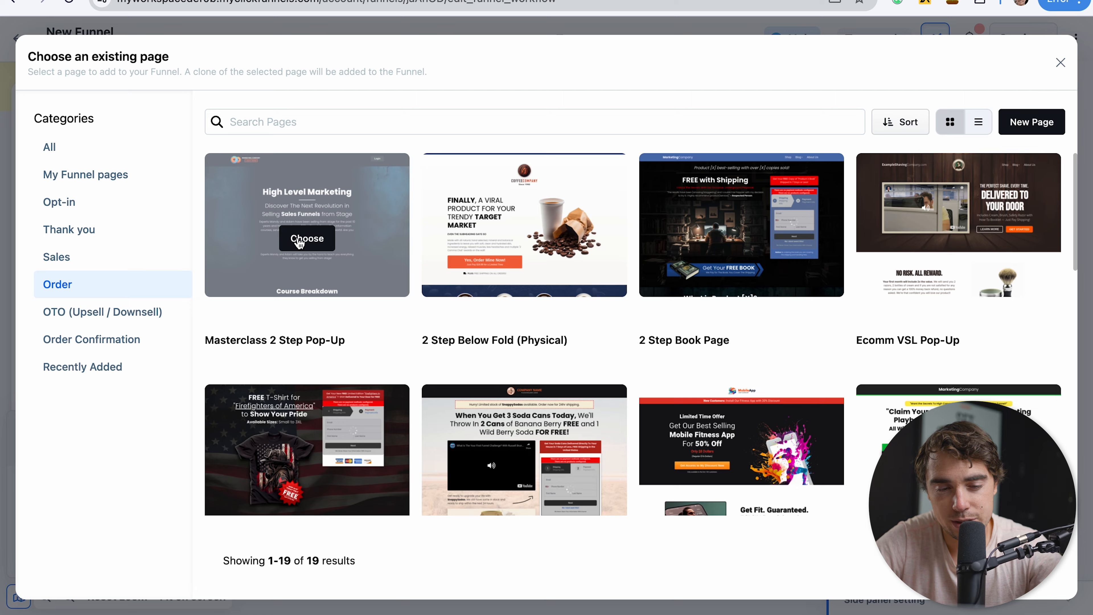
pyautogui.click(304, 238)
pyautogui.click(452, 555)
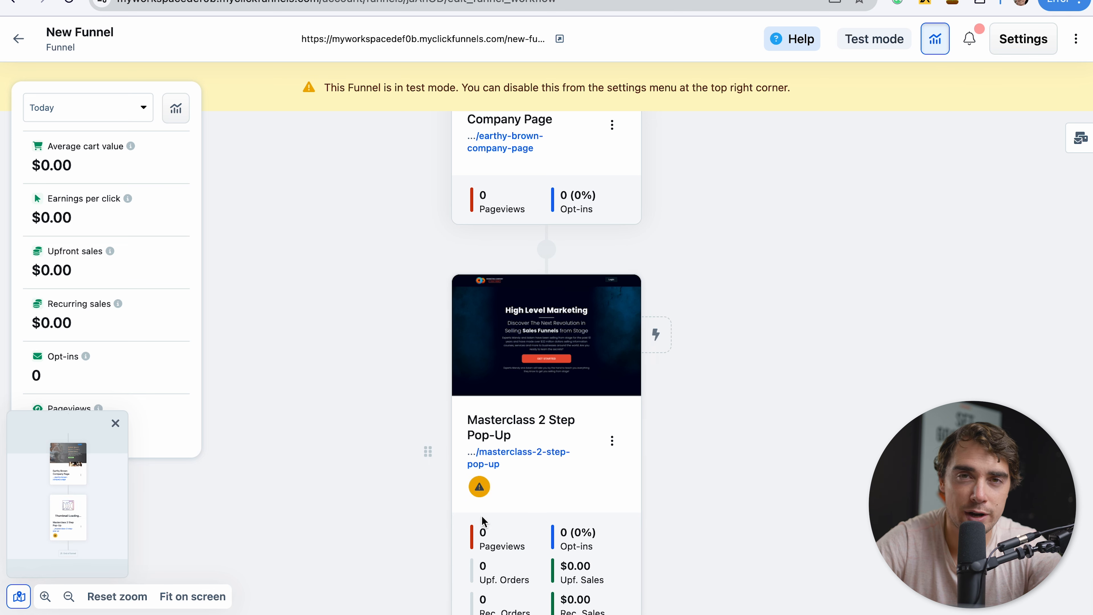
# Review the sequence of pages in New Funnel and in Summit Funnel 1 - CF 2.0.
pyautogui.scroll(-1, 384, 355)
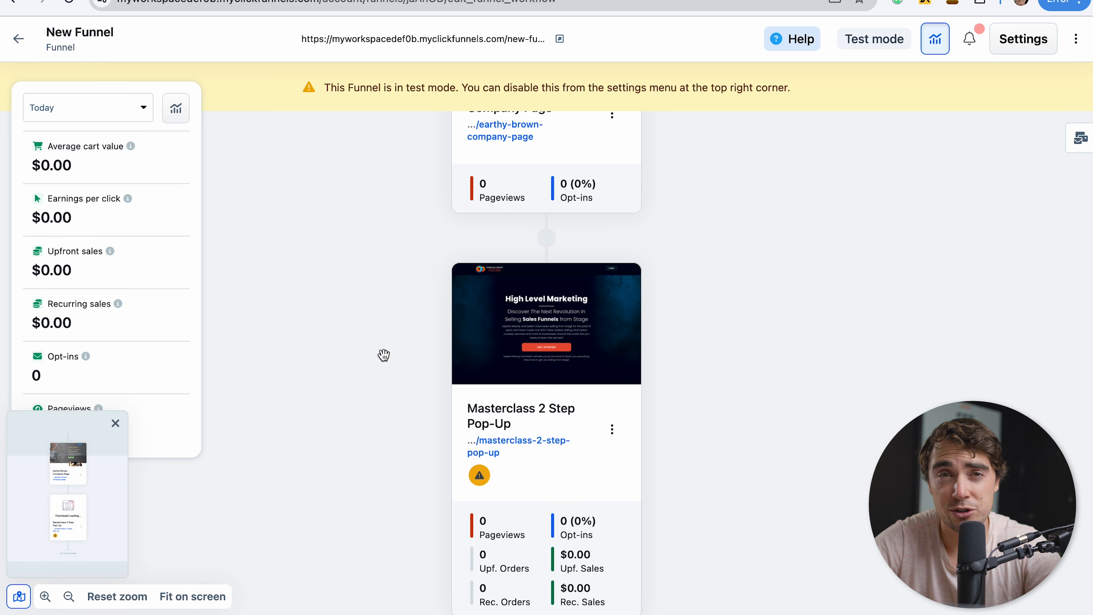
pyautogui.scroll(5, 383, 354)
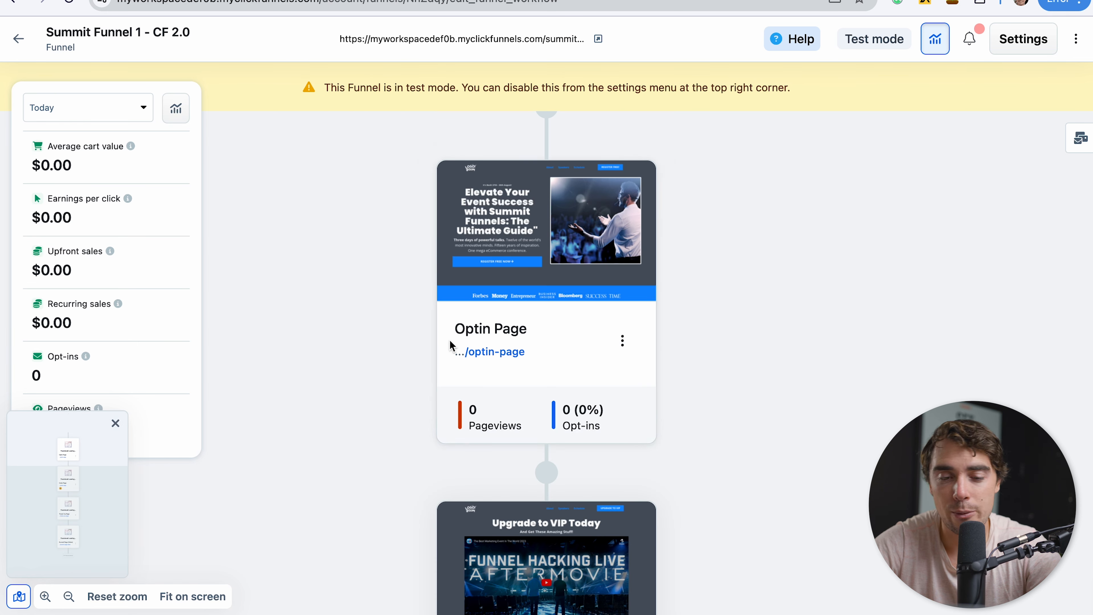
pyautogui.scroll(-10, 454, 366)
pyautogui.scroll(-7, 460, 389)
pyautogui.scroll(3, 372, 365)
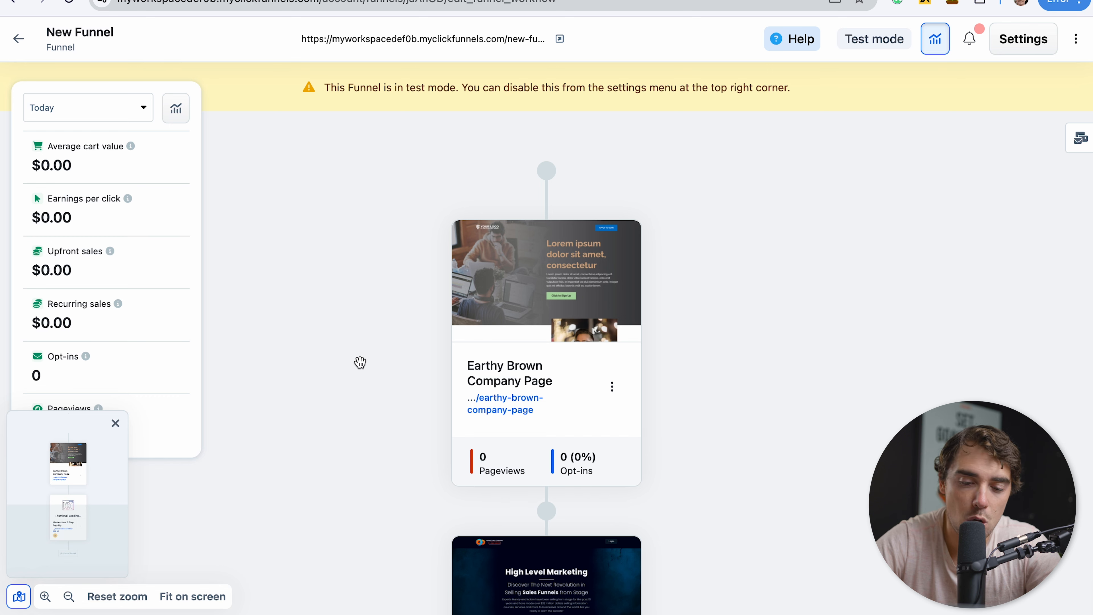
# Start a split test on the Earthy Brown Company Page using a duplicate of that page.
pyautogui.click(611, 386)
pyautogui.click(650, 388)
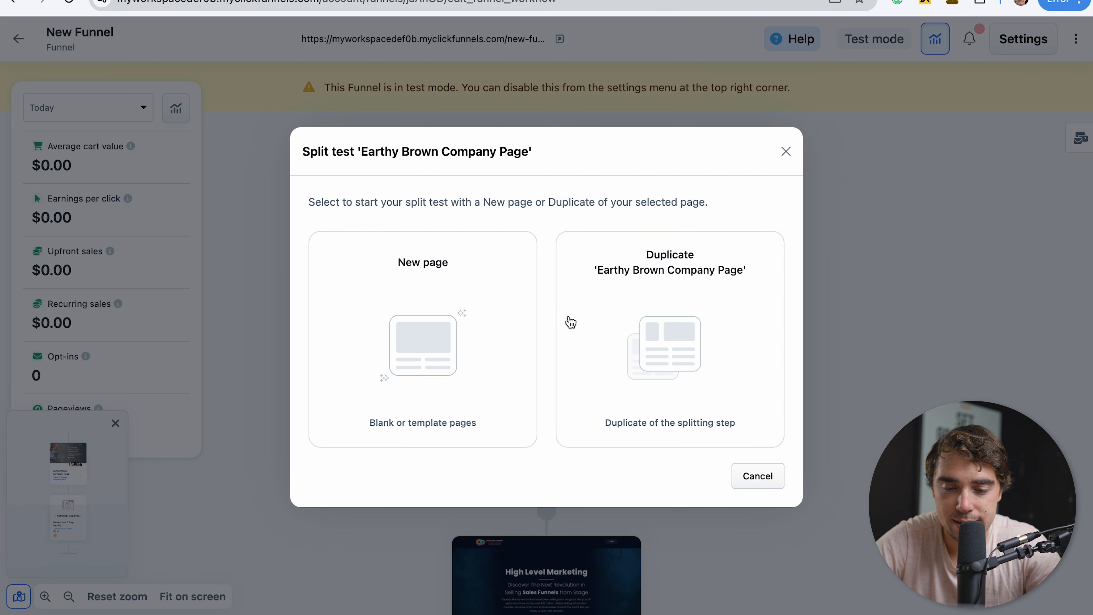
pyautogui.click(638, 299)
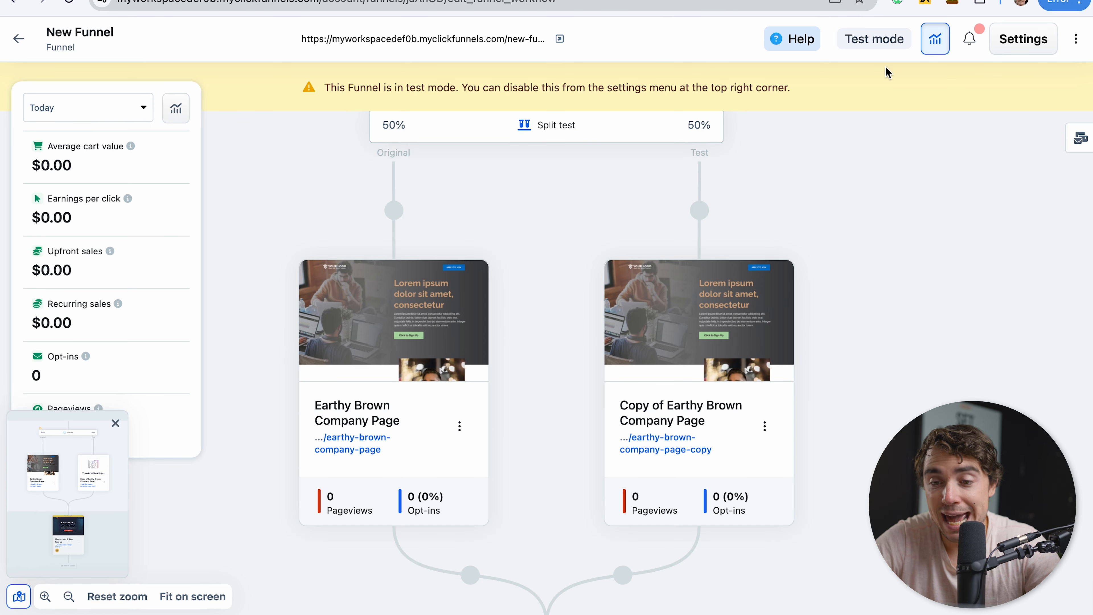
pyautogui.scroll(-1, 806, 373)
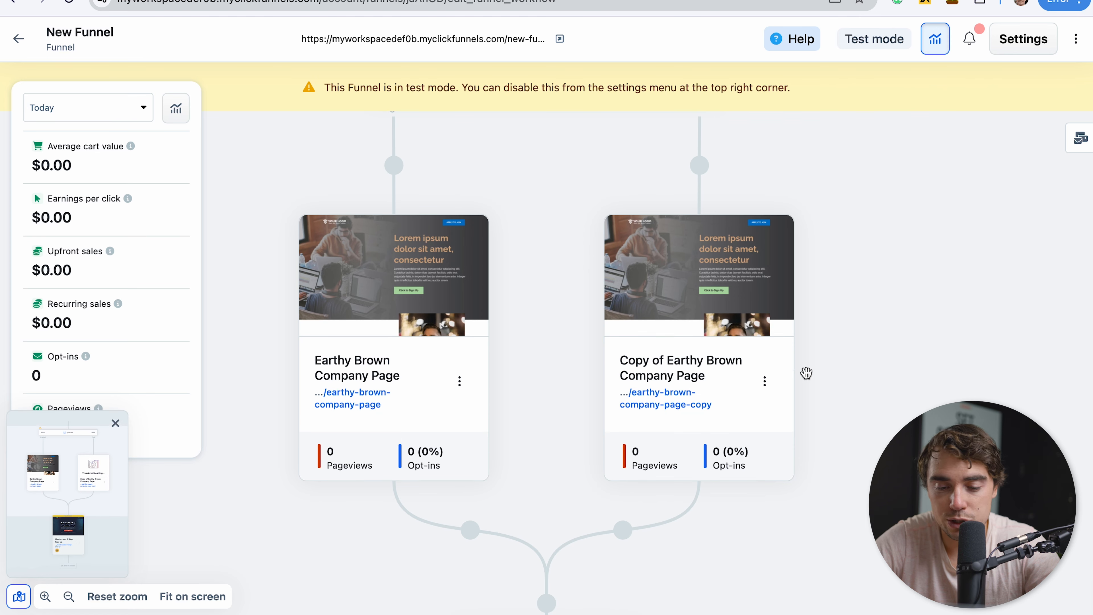
pyautogui.scroll(-1, 805, 402)
pyautogui.scroll(1, 806, 403)
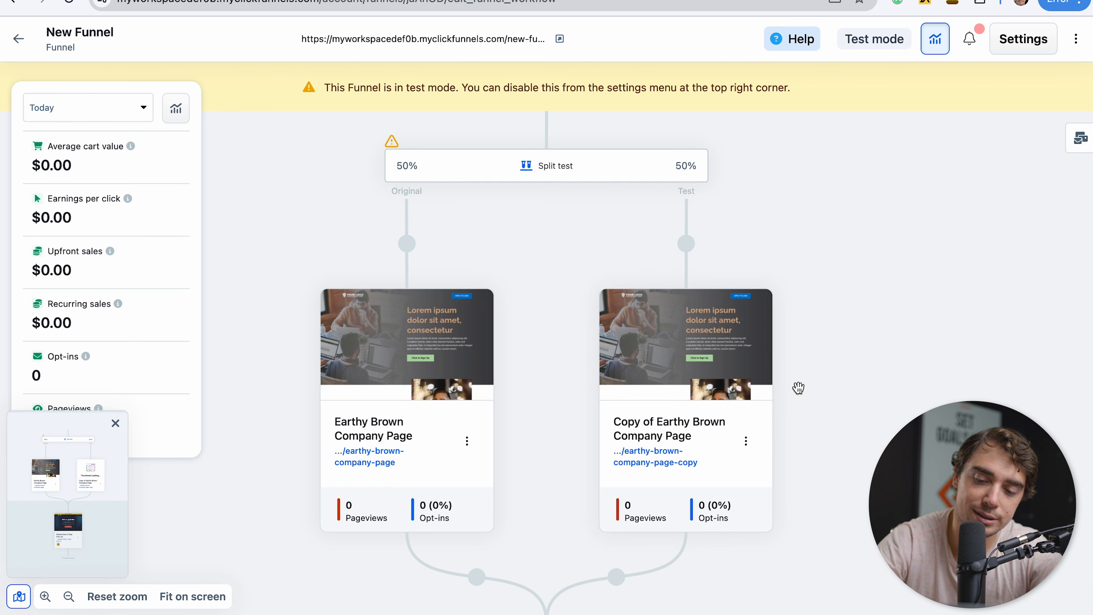
# Create a new workflow named "test" for the Copy of Earthy Brown Company Page, triggered by the Opt-In event.
pyautogui.click(786, 344)
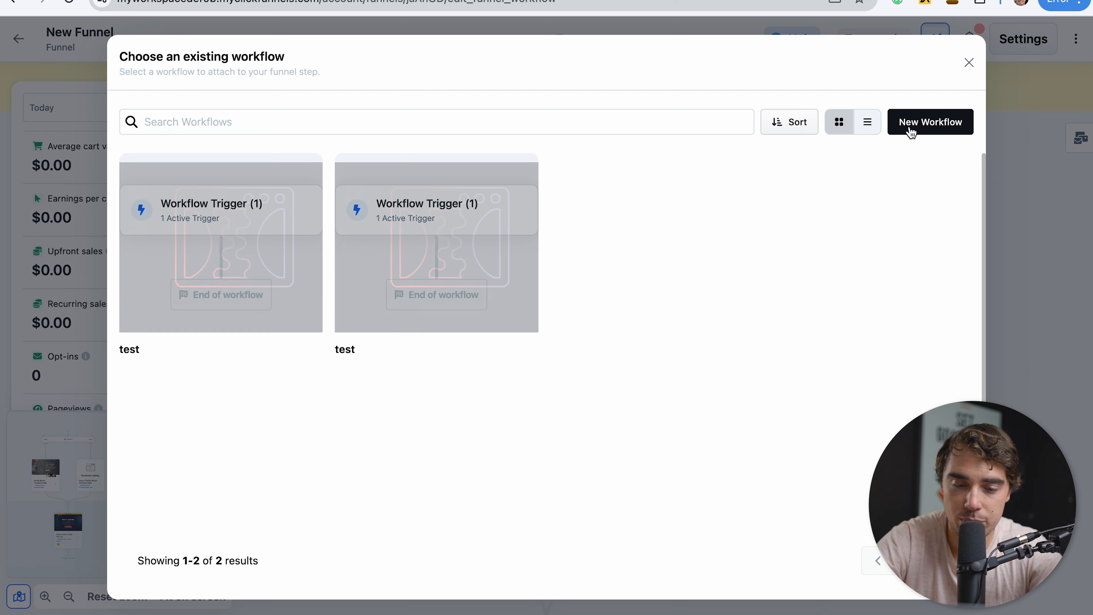
pyautogui.click(930, 122)
pyautogui.click(568, 279)
pyautogui.write('test')
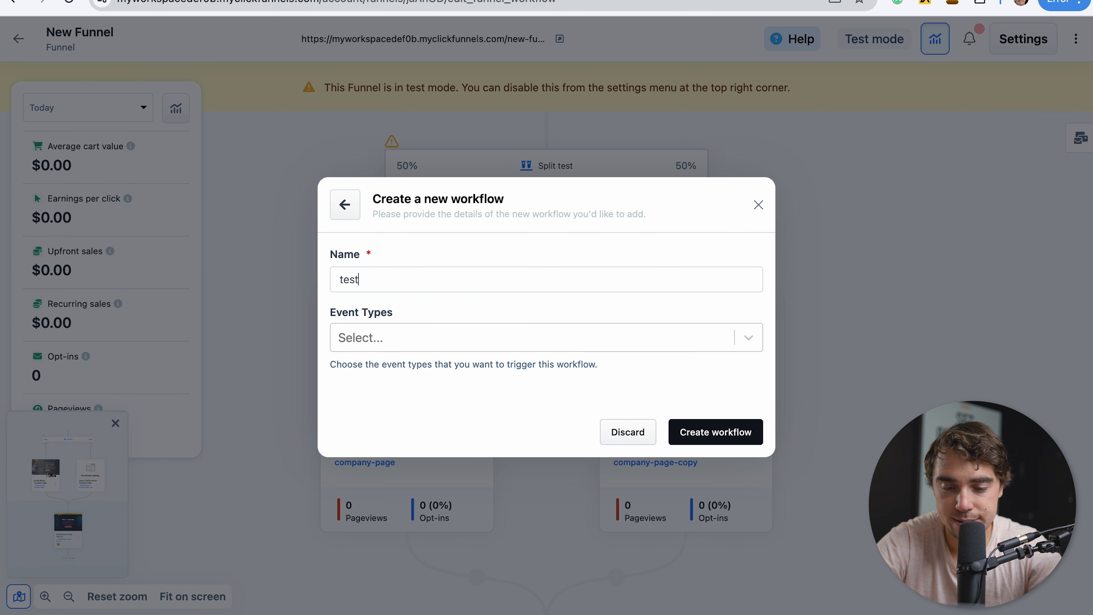
pyautogui.click(702, 446)
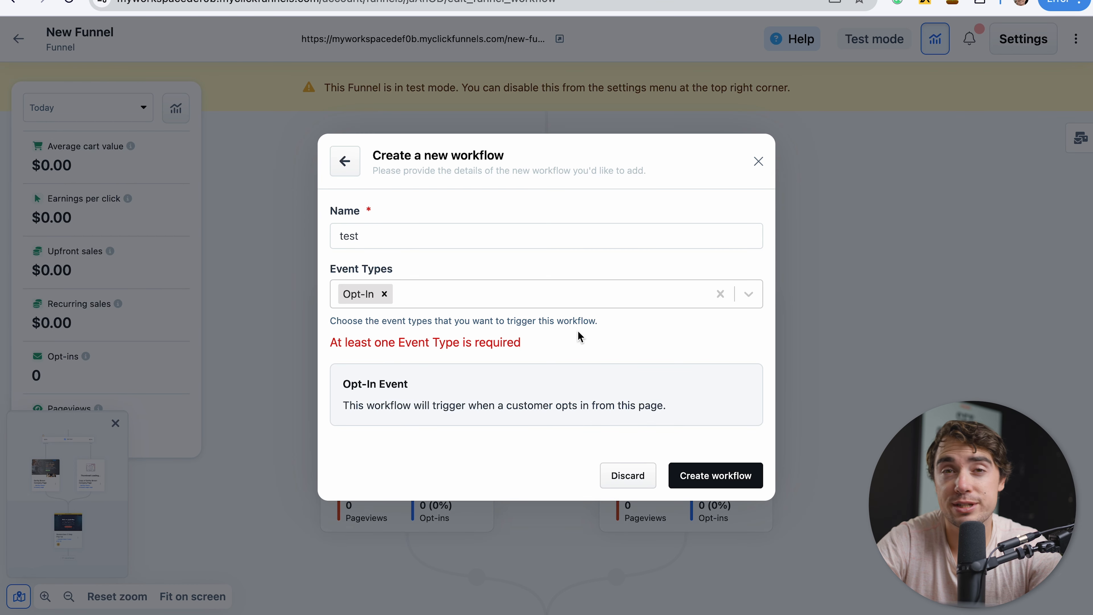
pyautogui.click(702, 476)
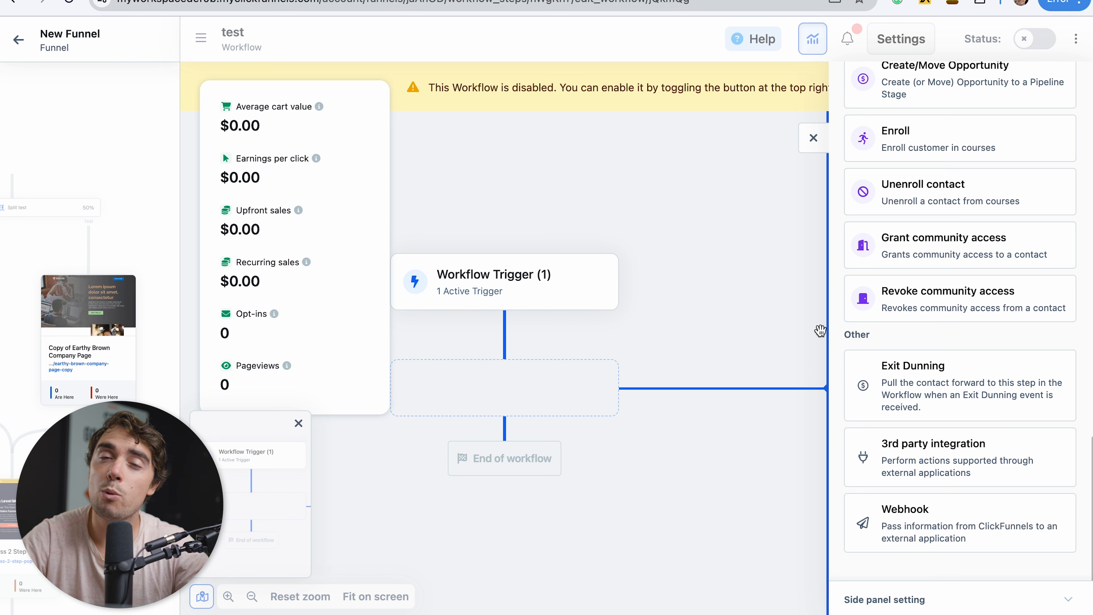